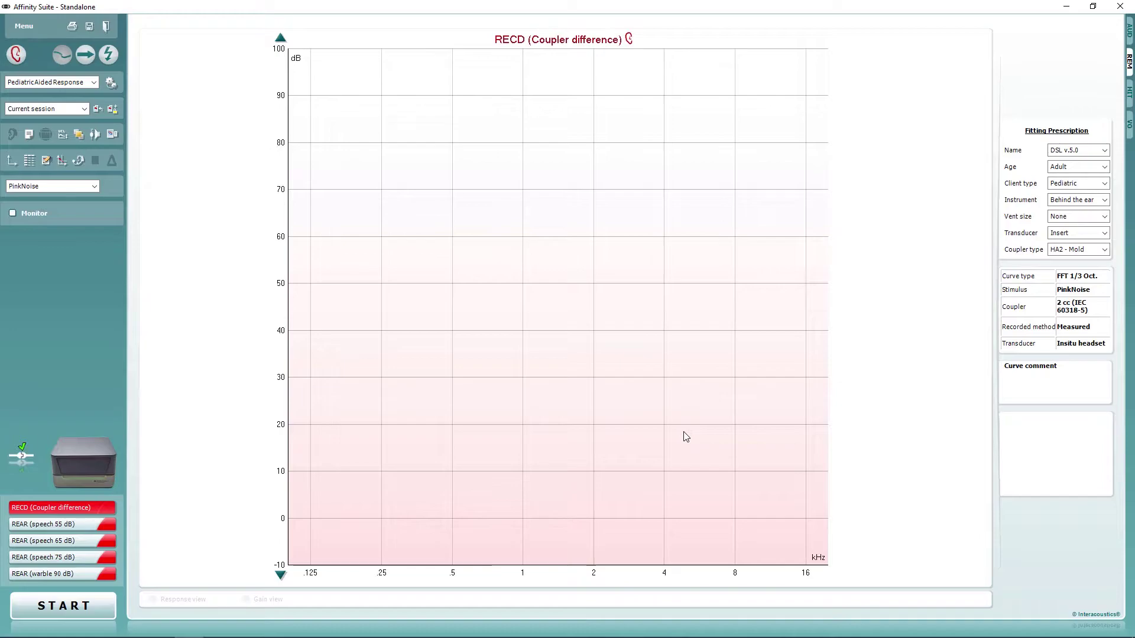
Load the Adult Aided Response protocol from the protocol list, bringing up the REUG (65 dB) graph
click(93, 82)
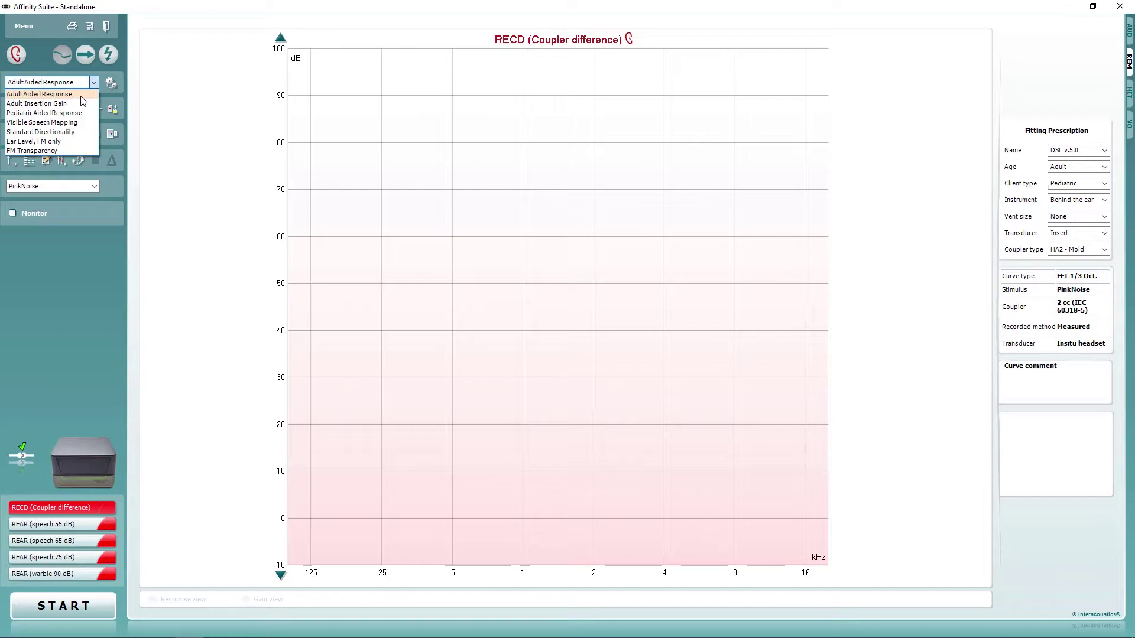
click(80, 96)
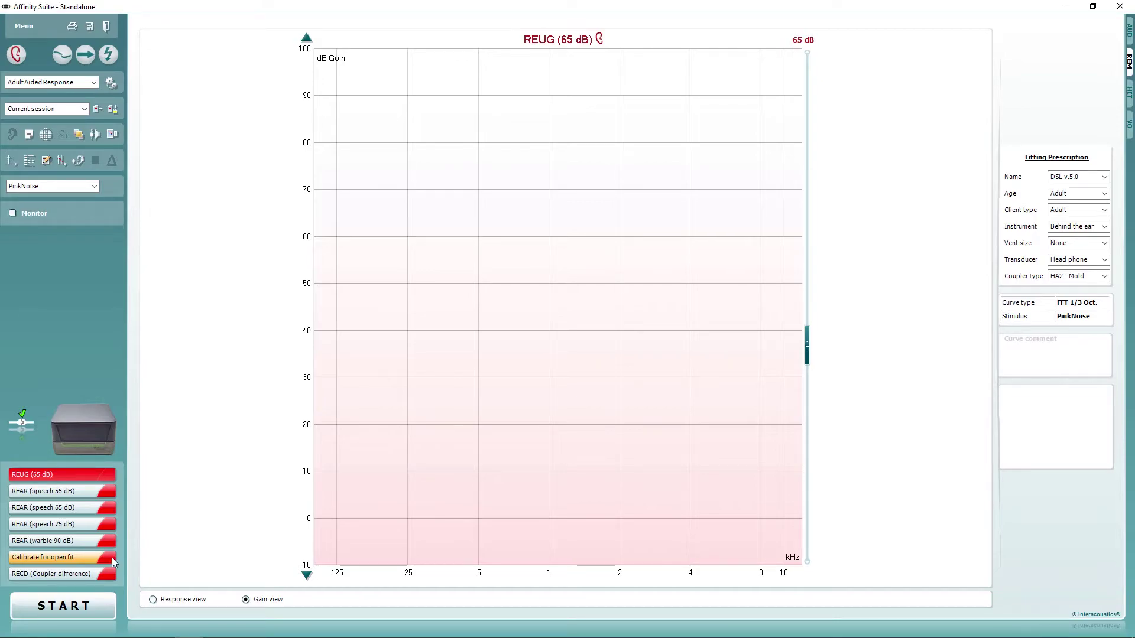
Select Calibrate for open fit in the test list and start it to show its instructions
click(110, 557)
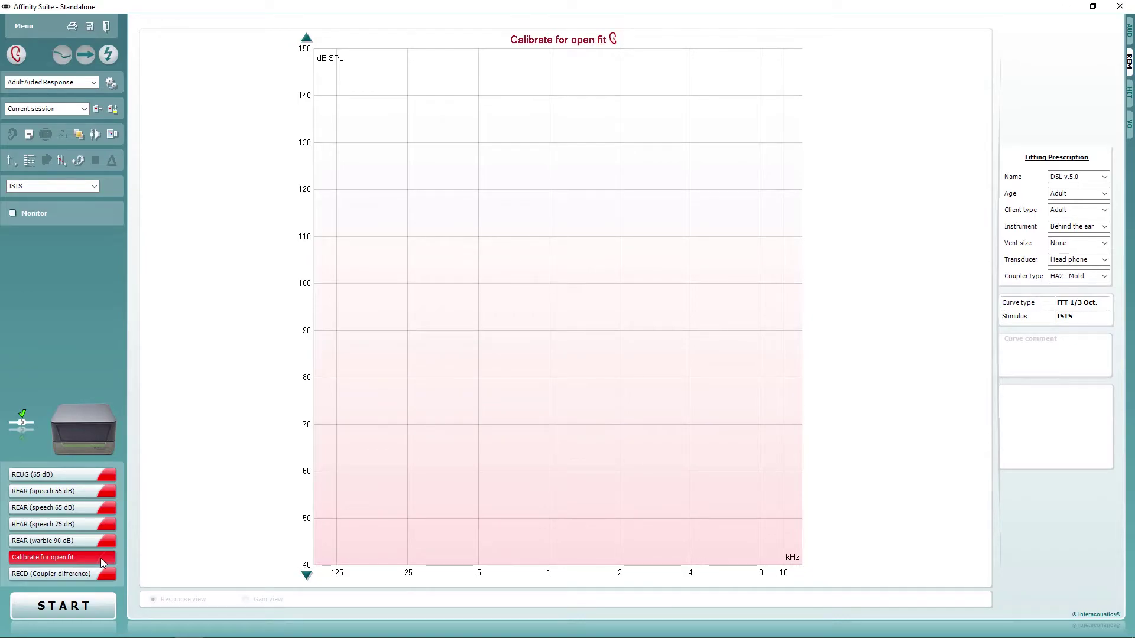
click(58, 602)
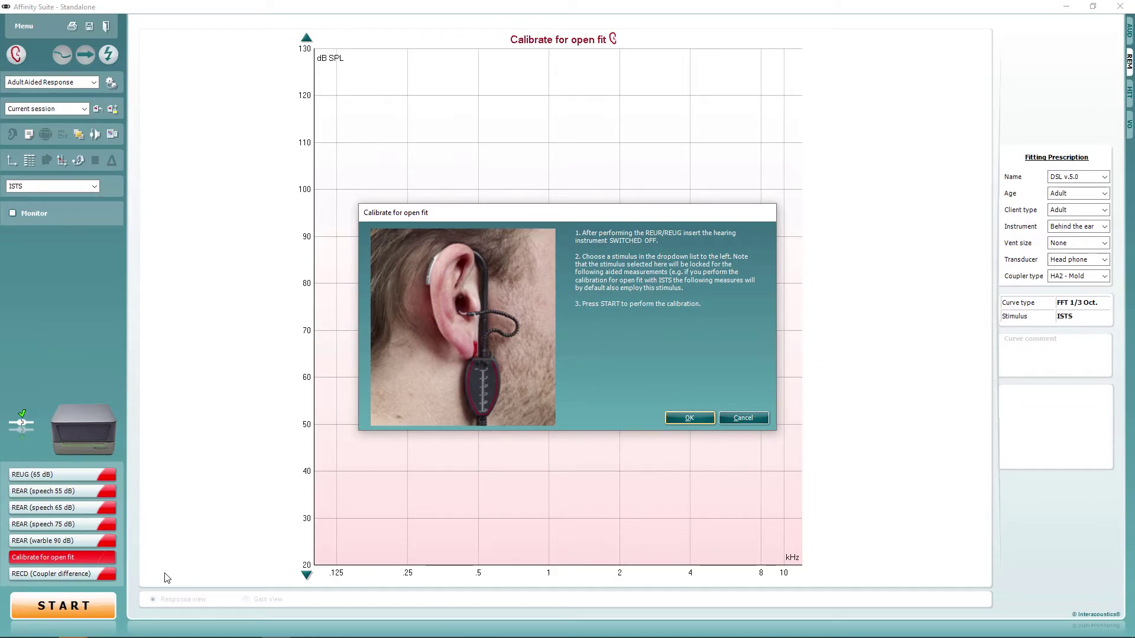
Confirm the open fit instruction dialog so the ISTS calibration measurement runs
click(688, 418)
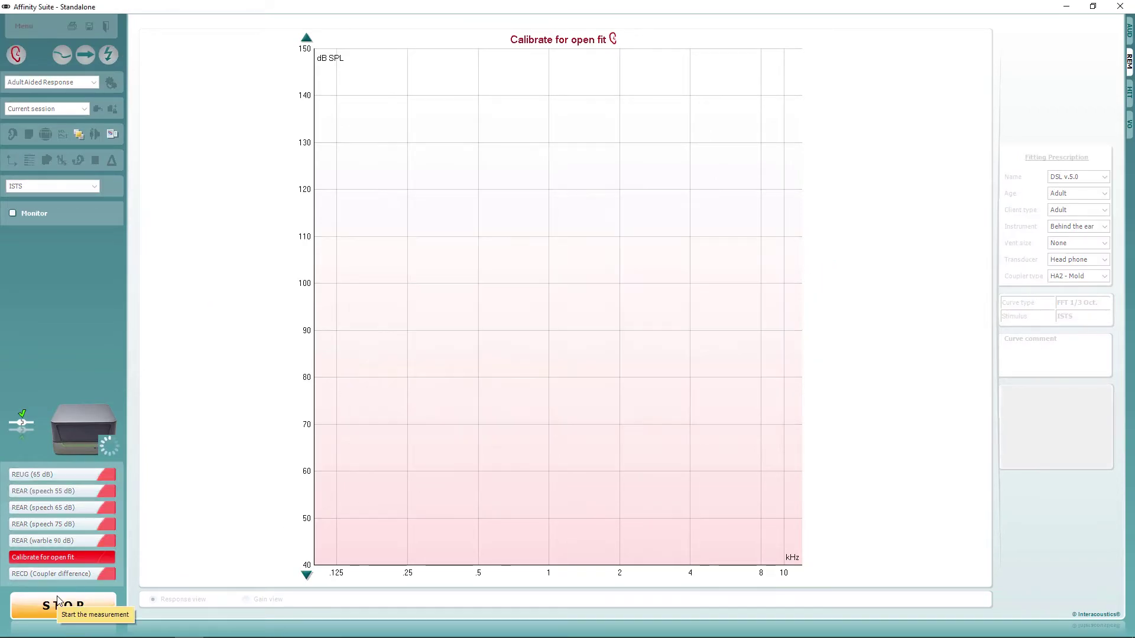